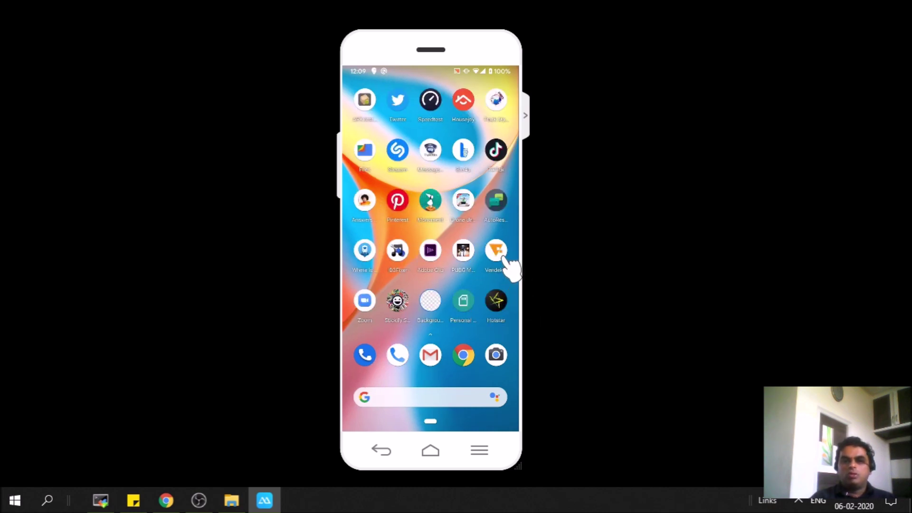
- Open Chrome on the phone and search for "app cloner free download"
click(466, 352)
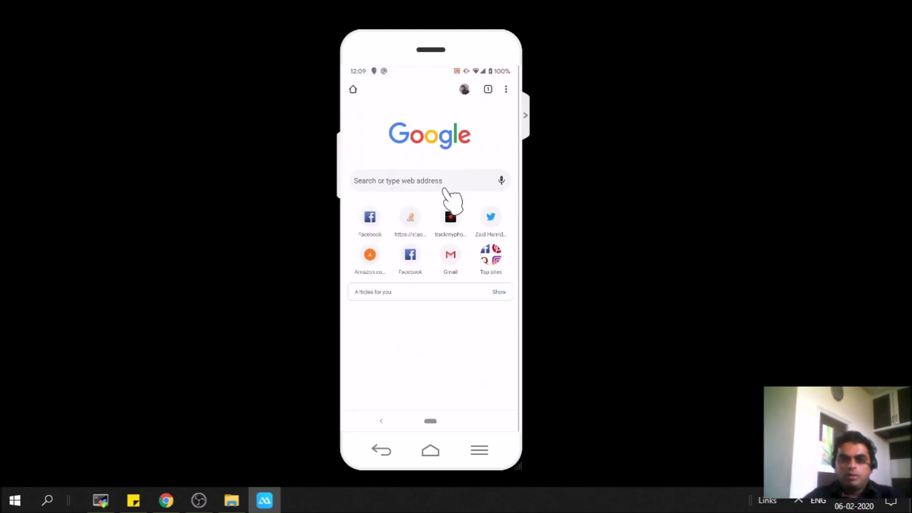
click(437, 183)
text(app)
key(Right)
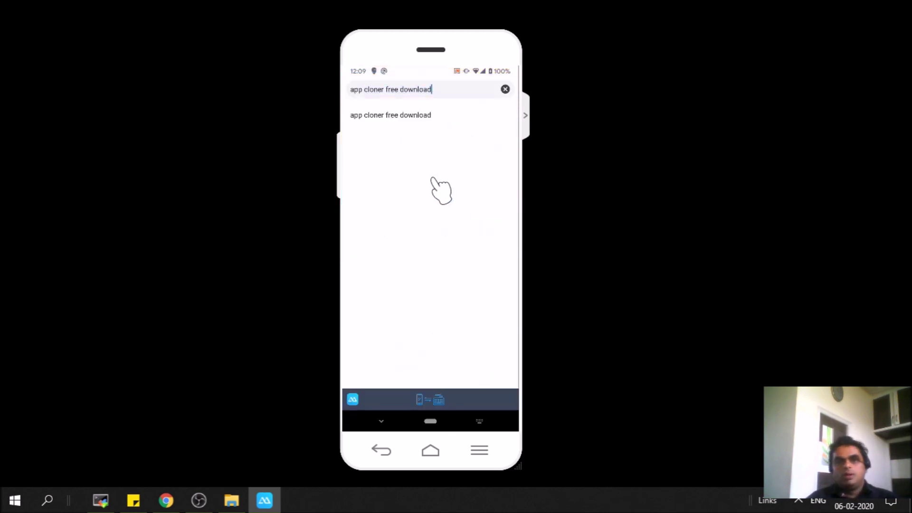
click(404, 115)
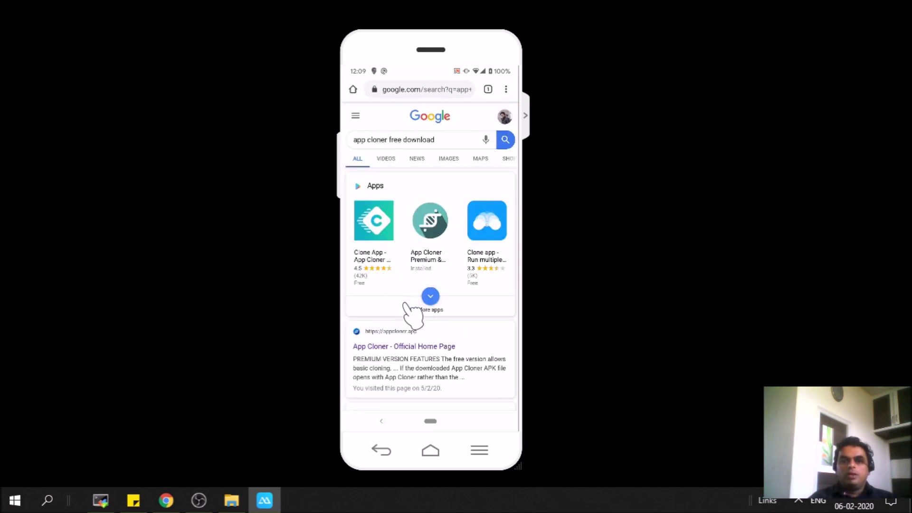
- Mark the App Cloner official home page result in red, open the page and download App Cloner 2.0.1
scroll(473, 378, down, 2)
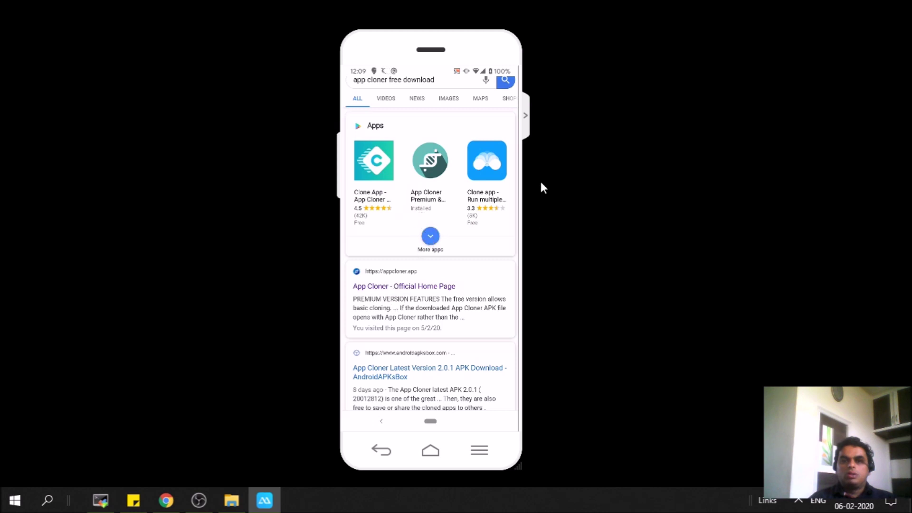
click(543, 254)
drag(360, 283, 440, 280)
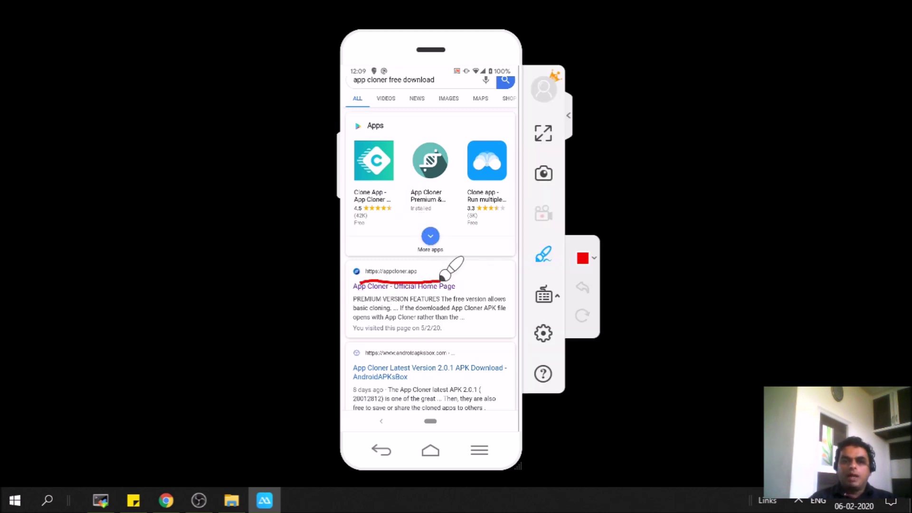
click(404, 287)
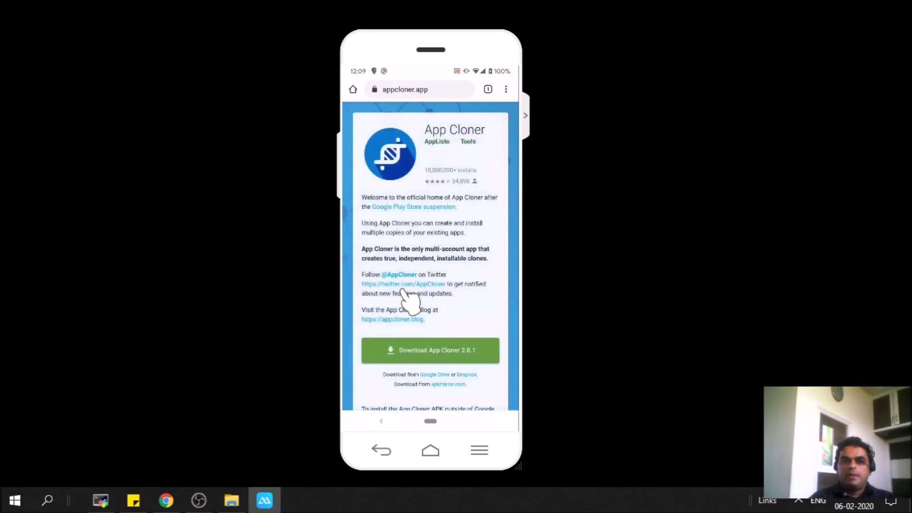
click(418, 348)
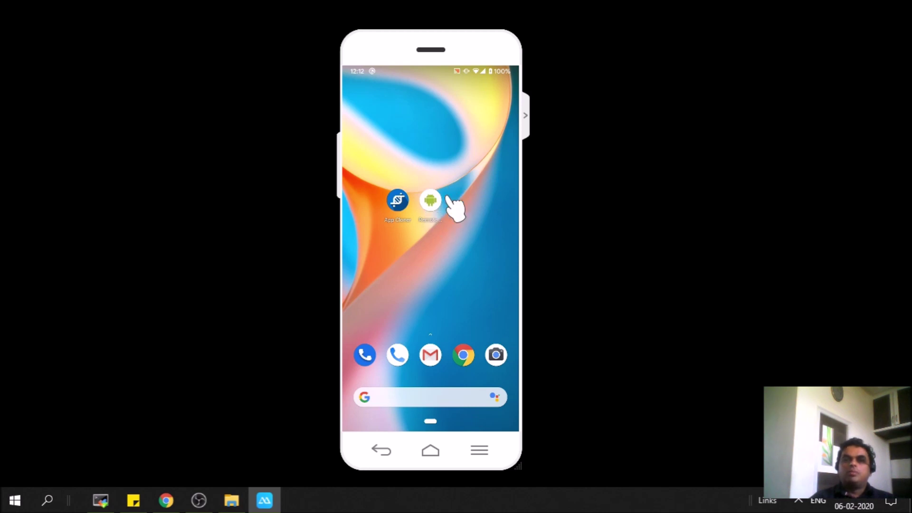
- Go through App Cloner's introduction pages to reach the app list
mouse_move(424, 244)
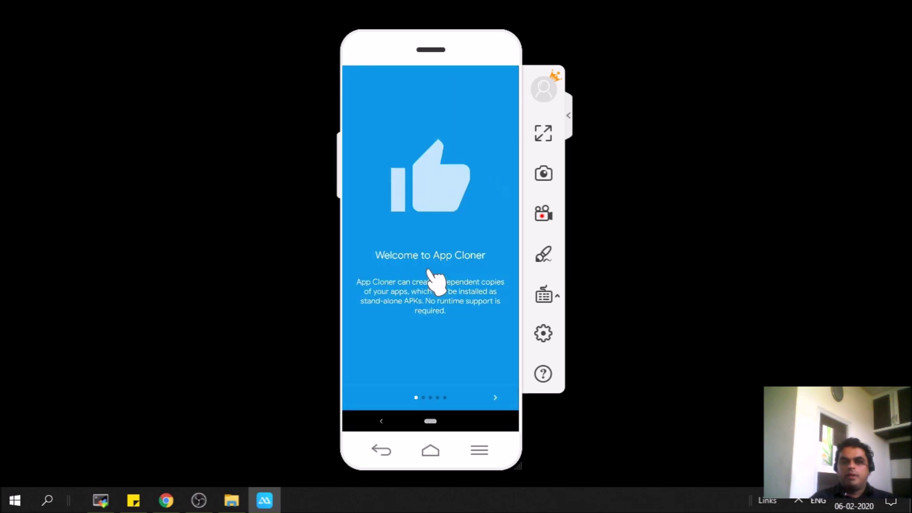
click(496, 398)
click(495, 397)
click(495, 397)
click(496, 397)
click(498, 399)
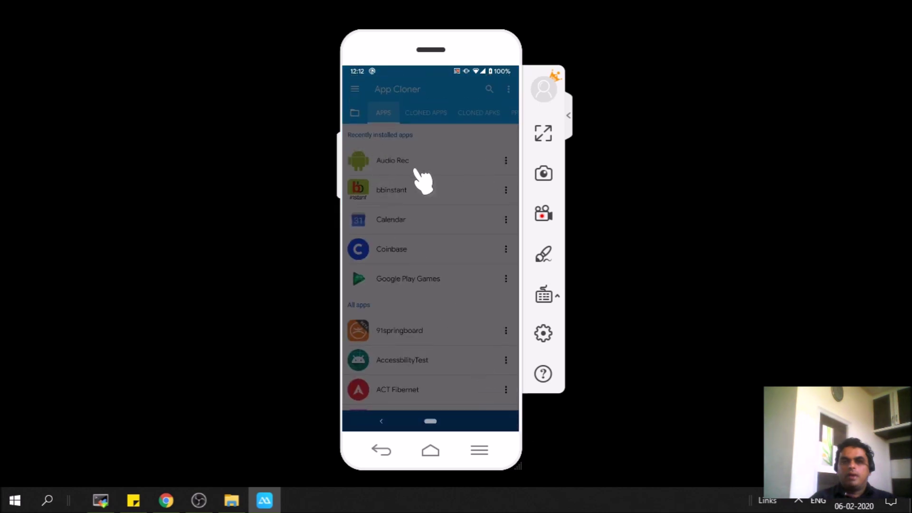
- Select Audio Rec as the app to clone, name the clone "Health" and review the cloning options
click(391, 159)
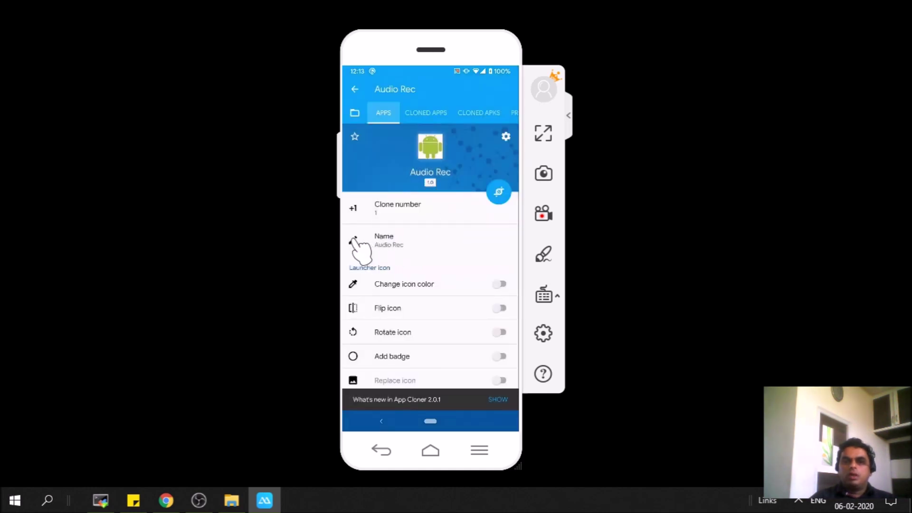
click(399, 241)
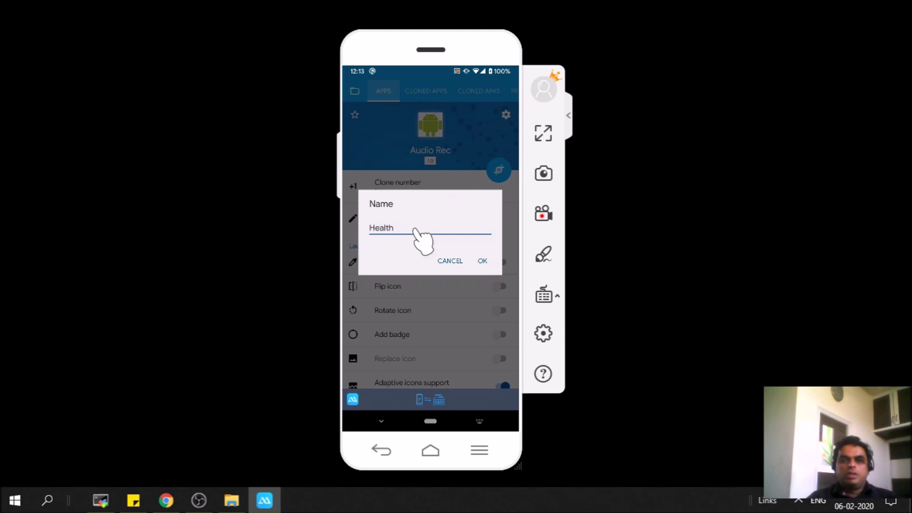
click(483, 261)
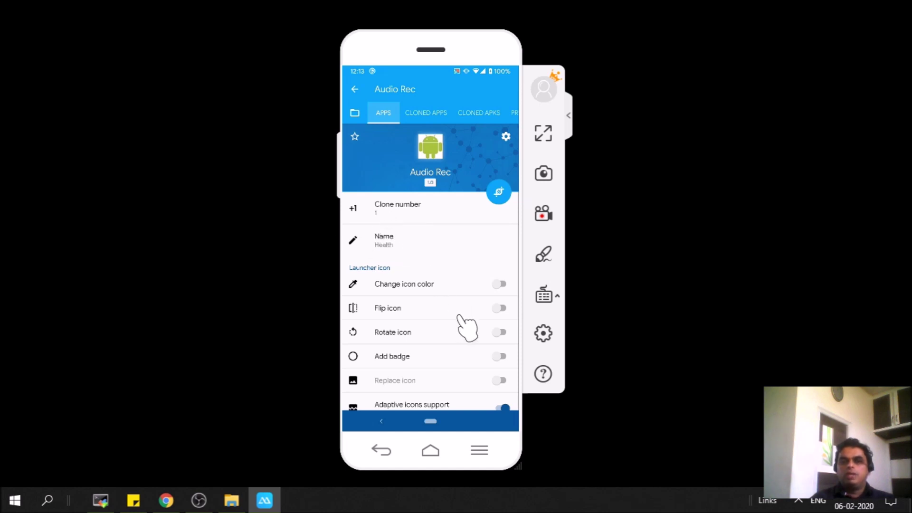
scroll(460, 316, down, 5)
scroll(460, 316, up, 5)
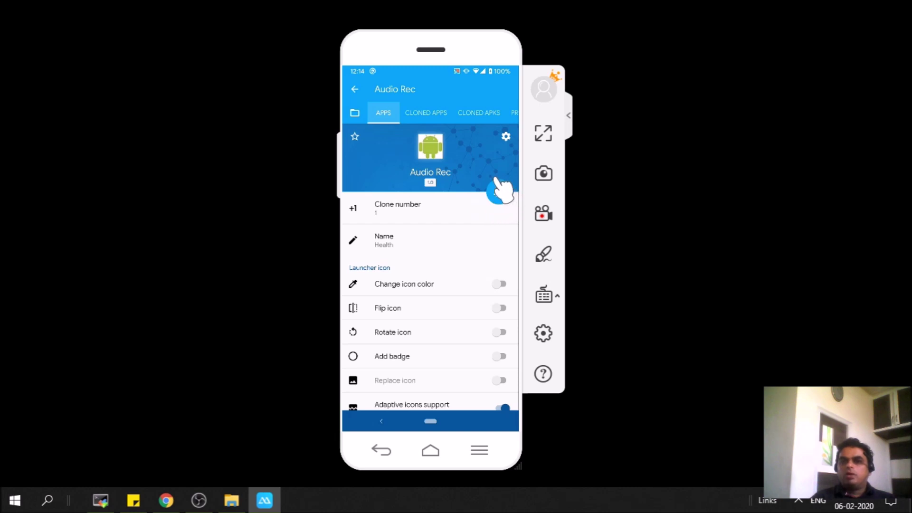
- Clone Audio Rec, allowing App Cloner to access photos, media and files and accepting the cloning warning
click(546, 264)
mouse_move(494, 157)
mouse_down()
mouse_move(476, 202)
mouse_move(513, 161)
mouse_up()
click(546, 257)
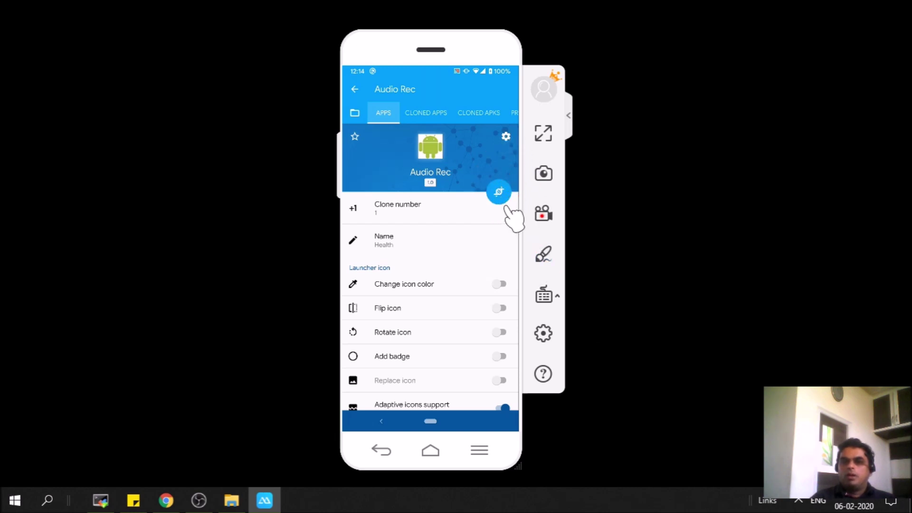
click(498, 192)
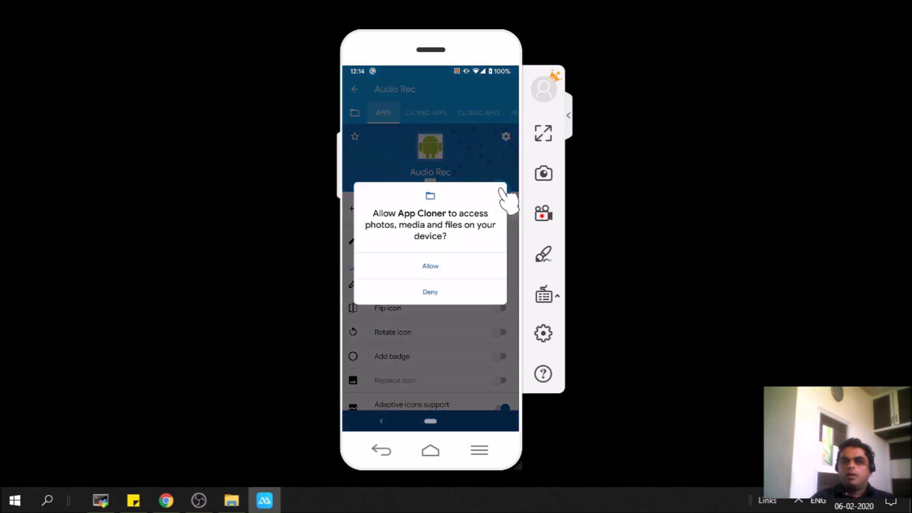
click(444, 269)
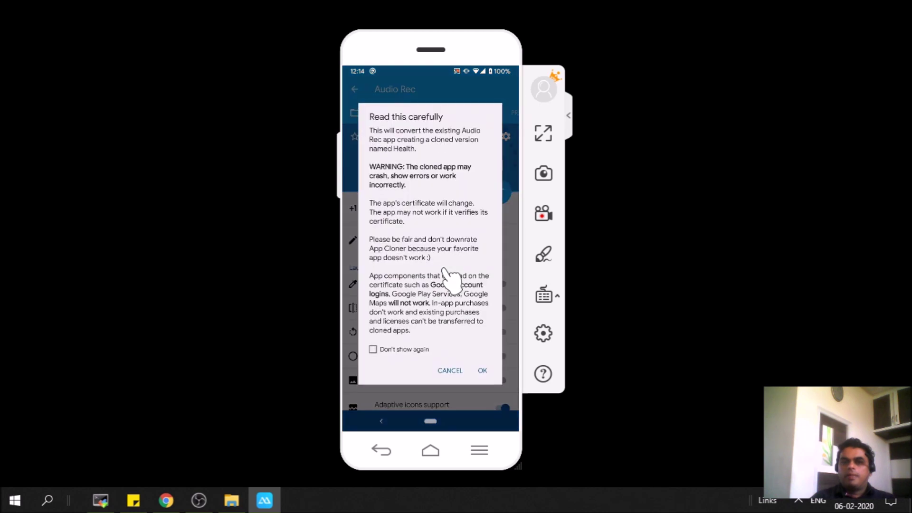
click(483, 370)
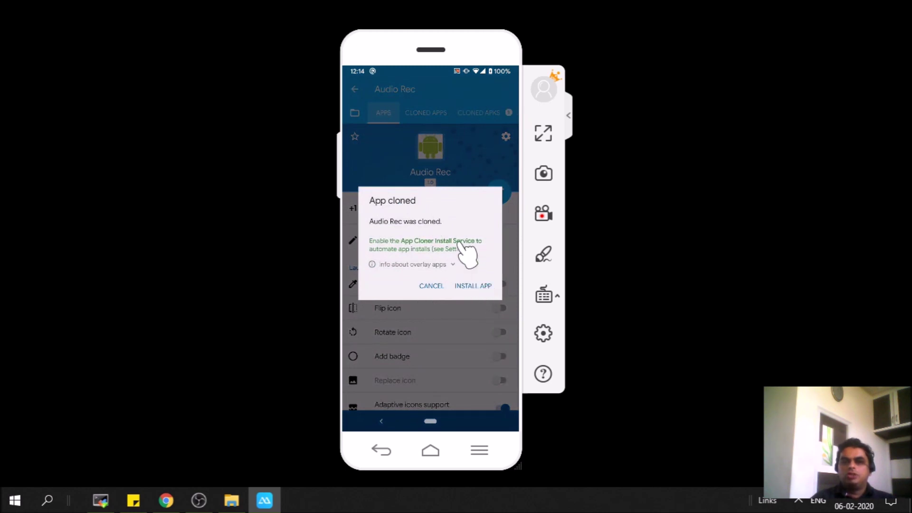
- Allow App Cloner to install unknown apps and install the cloned Health app
click(480, 286)
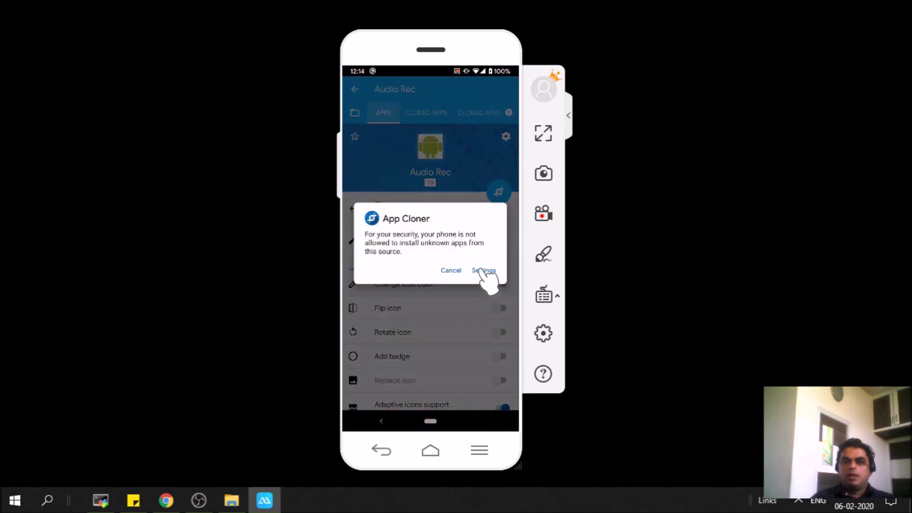
click(483, 271)
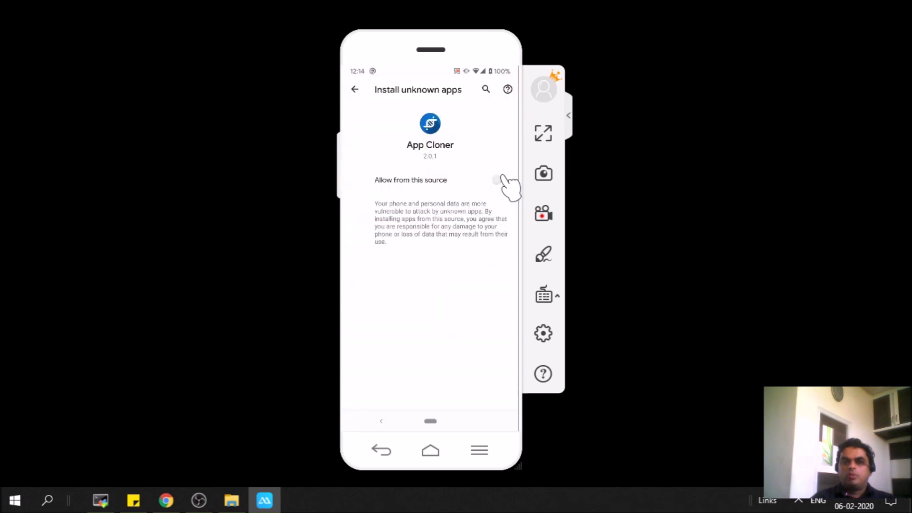
click(502, 179)
click(381, 421)
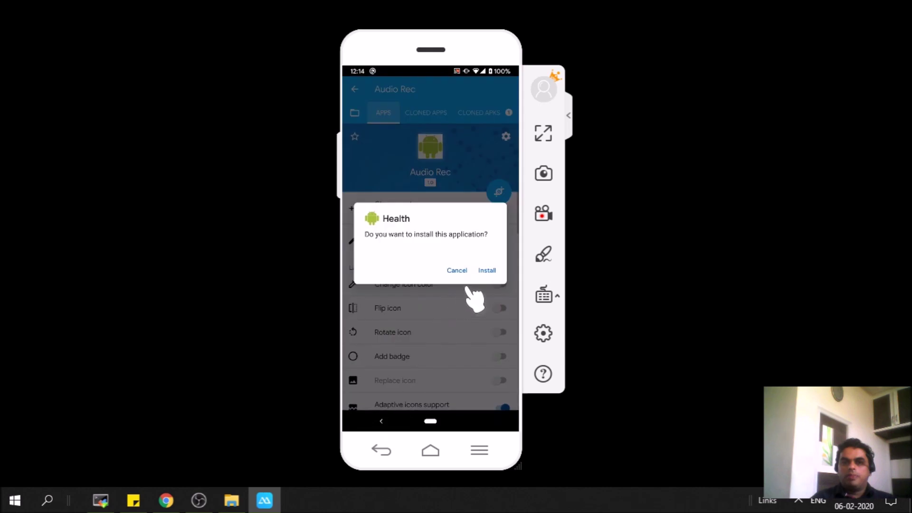
click(487, 270)
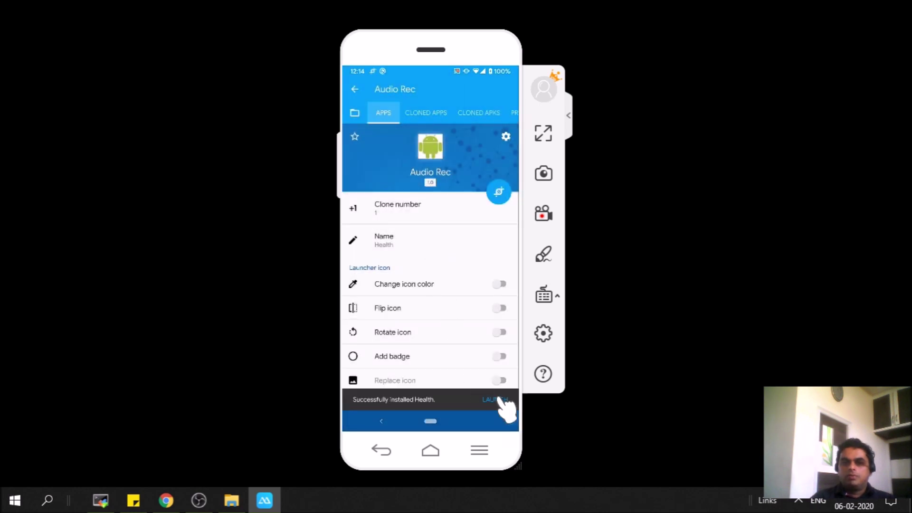
- Launch the Health app and accept the Remote Audio Recorder terms of use
click(497, 399)
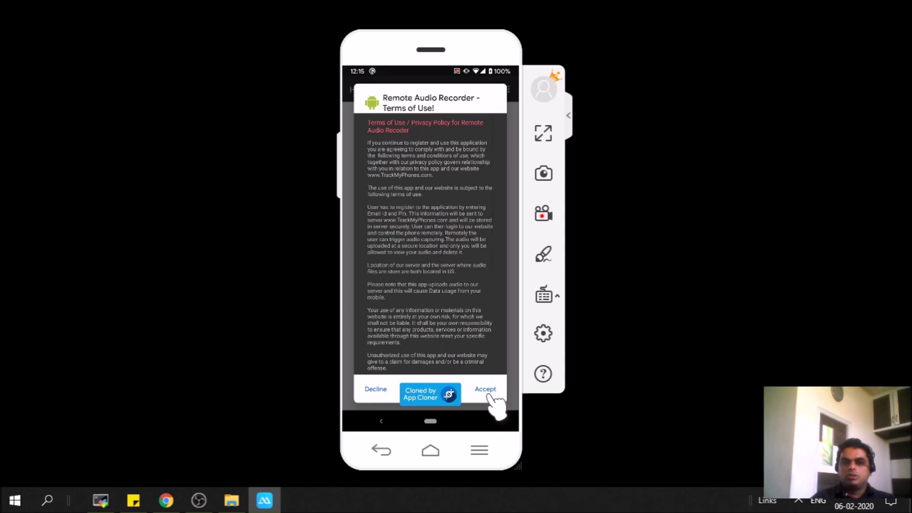
click(487, 389)
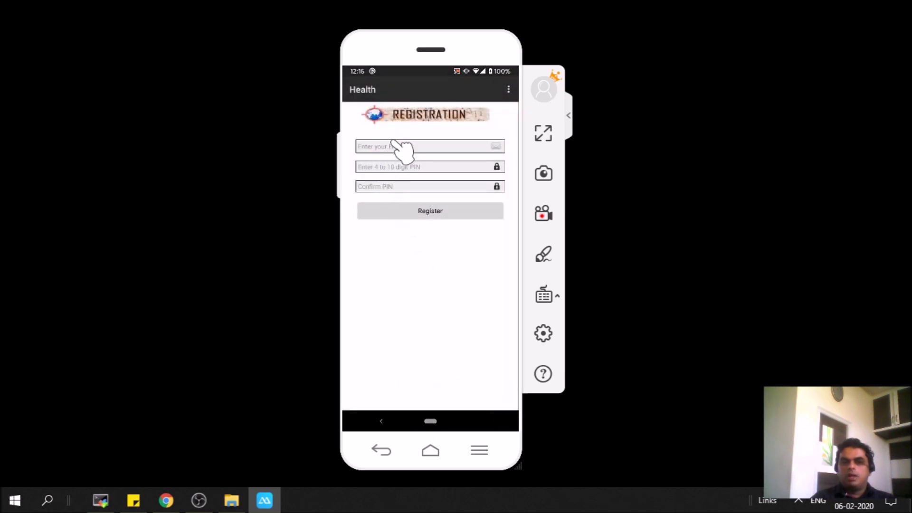
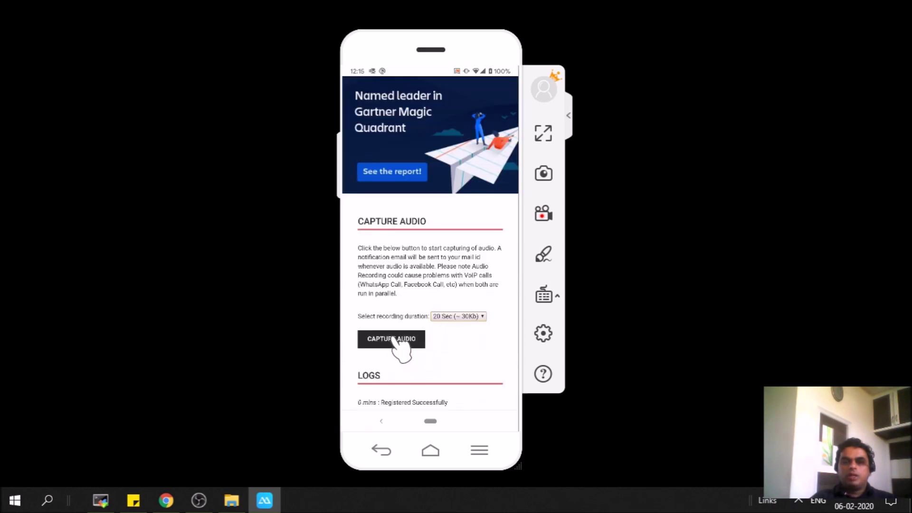
- Request an audio capture with the 20 Sec duration and mark the Health notification in the phone's notification shade
click(393, 339)
drag(430, 72, 442, 238)
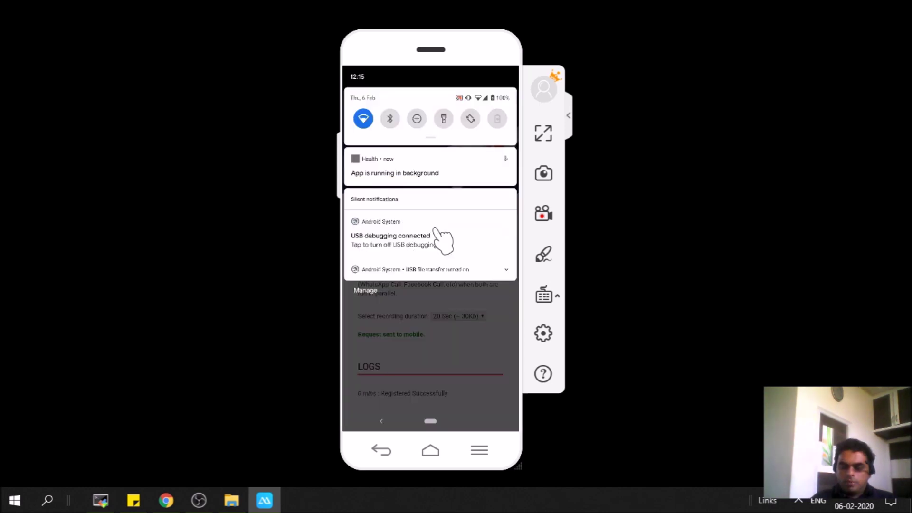
click(542, 264)
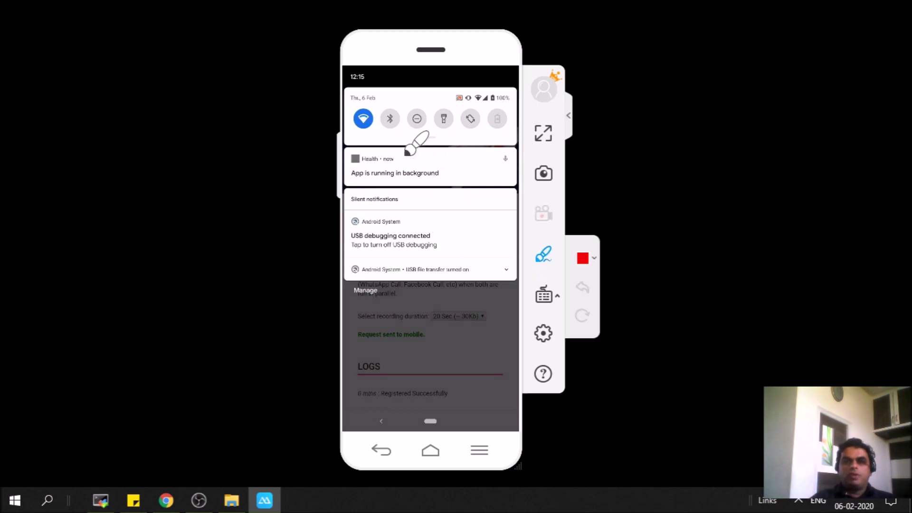
mouse_move(405, 155)
mouse_down()
mouse_move(302, 163)
mouse_move(445, 212)
mouse_move(391, 141)
mouse_up()
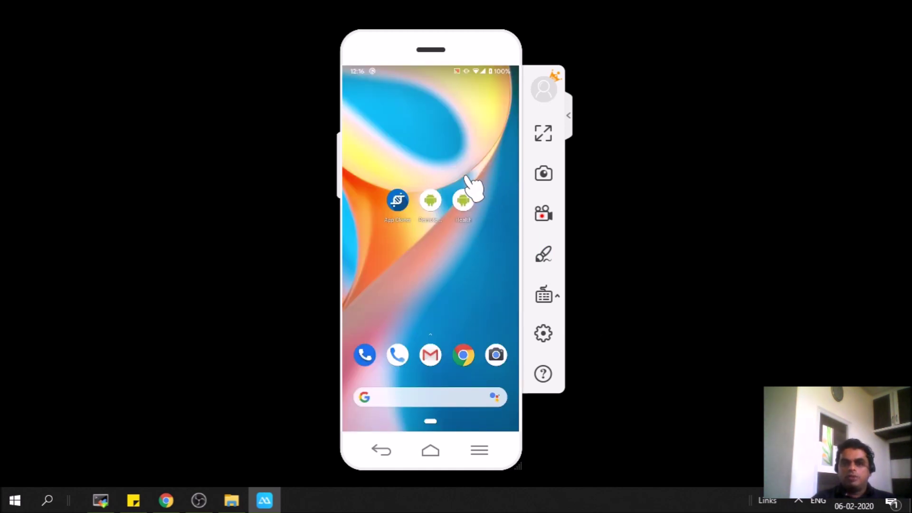
- Circle the App Cloner and original audio recorder icons on the home screen in red, and close the drawing tool
click(543, 254)
mouse_move(475, 163)
mouse_down()
mouse_move(484, 216)
mouse_move(470, 164)
mouse_move(447, 220)
mouse_up()
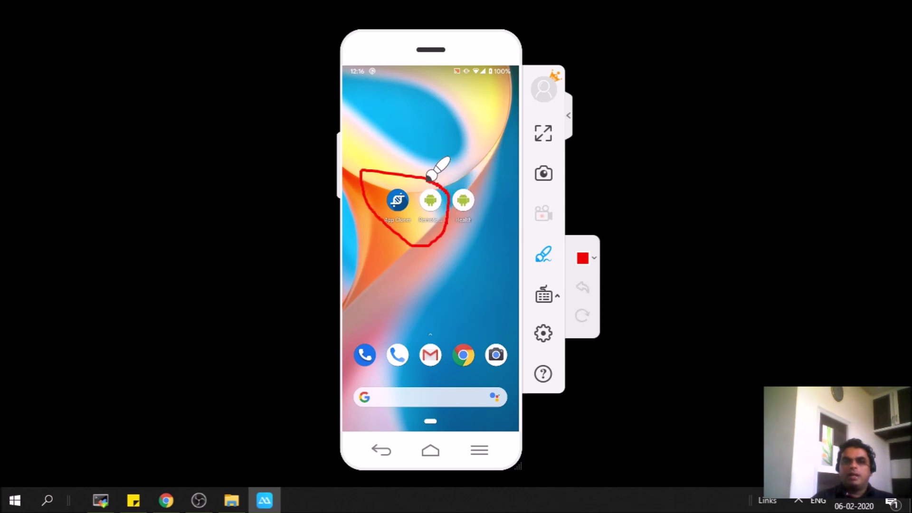
click(543, 254)
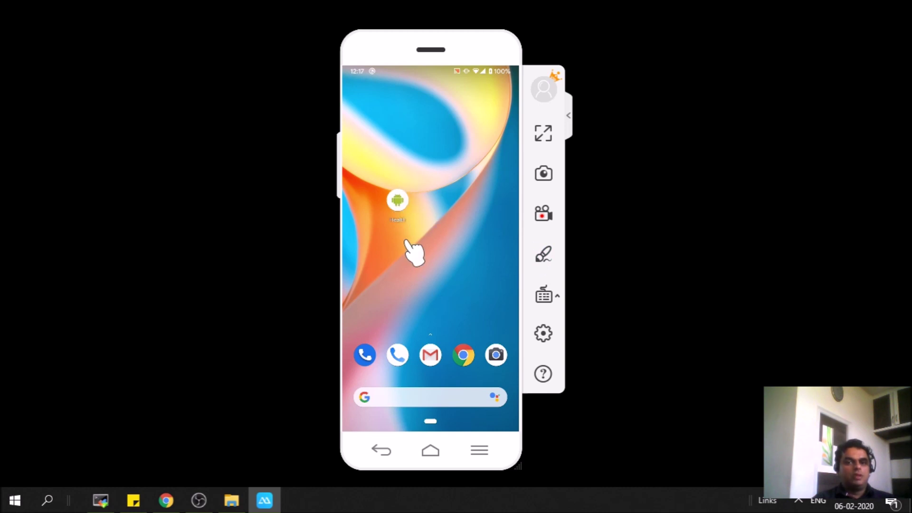
drag(413, 252, 466, 316)
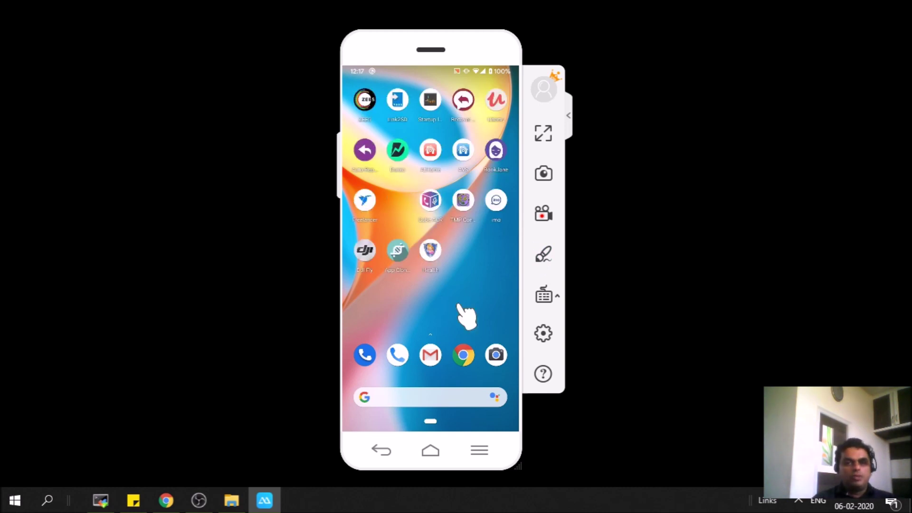